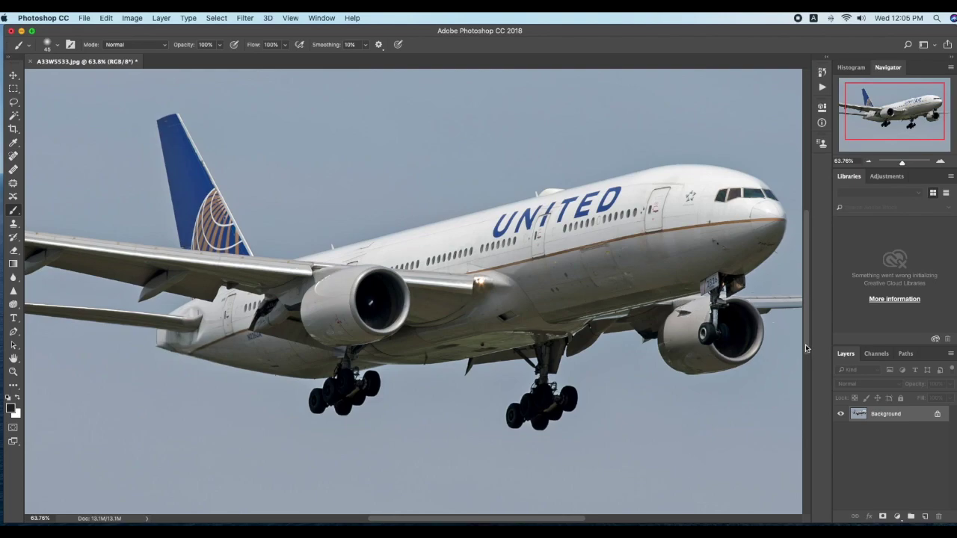
- Duplicate the airliner photo's Background layer as a 'Background copy' layer
drag(805, 344, 807, 360)
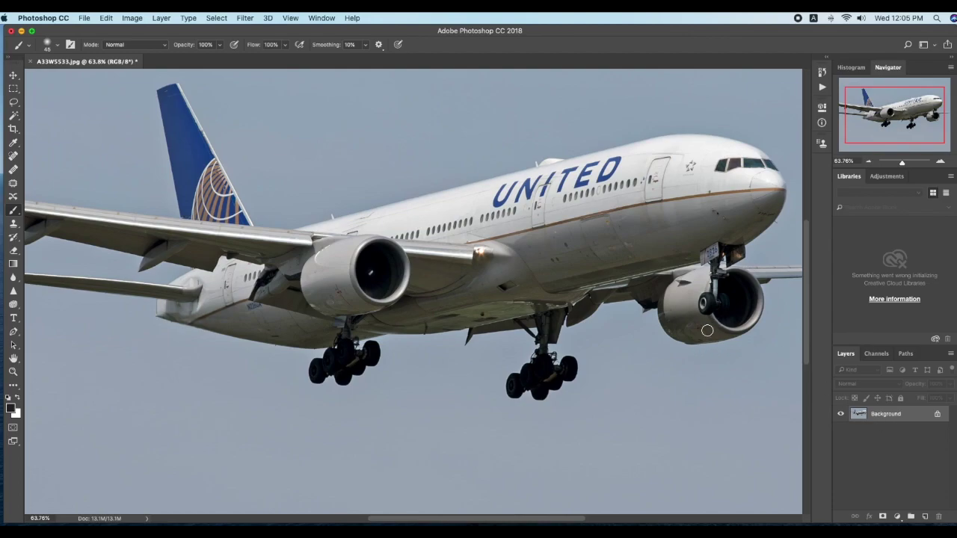
right_click(889, 417)
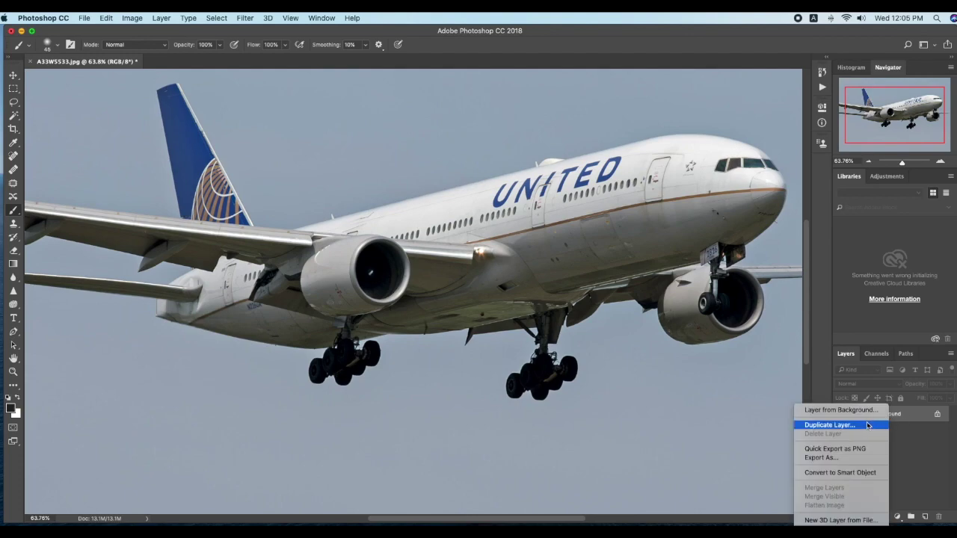
click(868, 425)
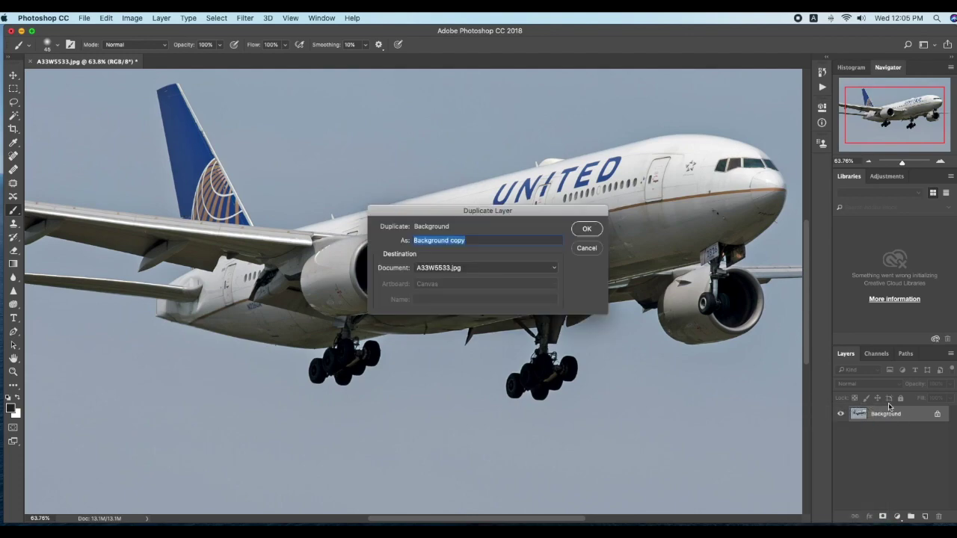
click(587, 229)
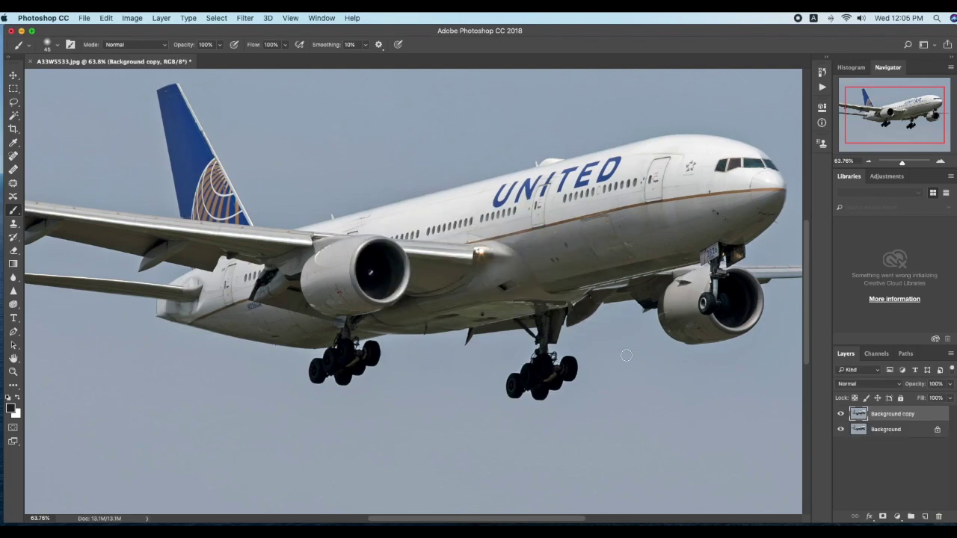
click(249, 21)
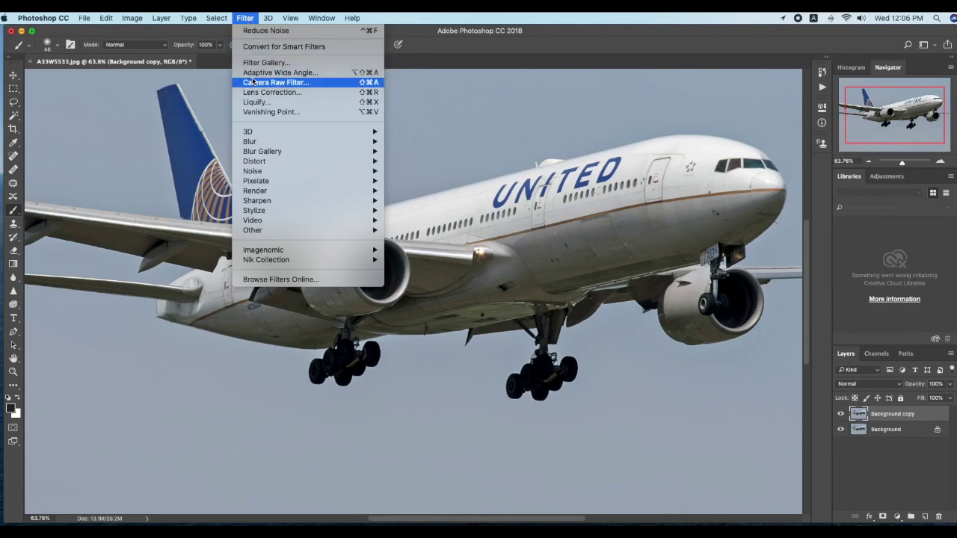
mouse_move(253, 171)
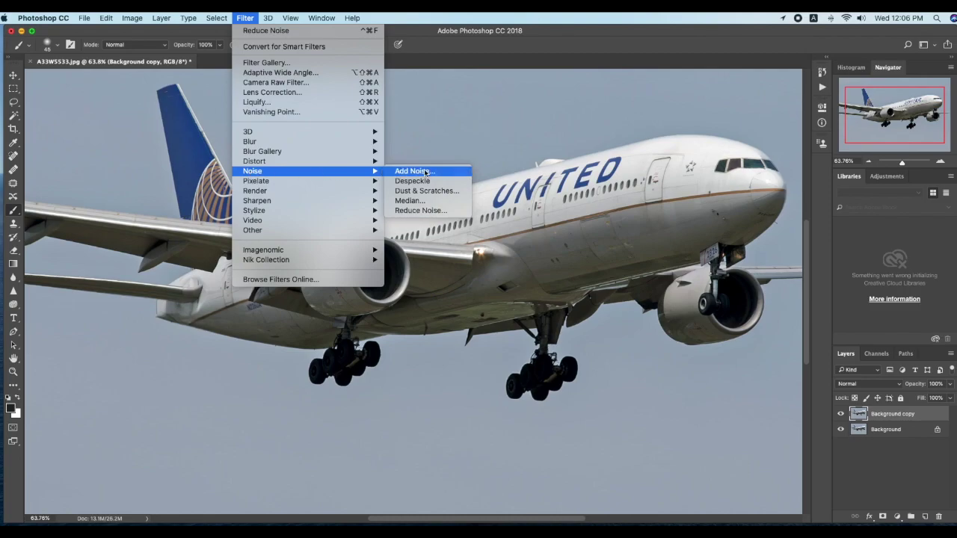
- Run Reduce Noise with Strength 6, Preserve Details 60%, Color Noise 60%, Sharpen Details 25%
click(421, 210)
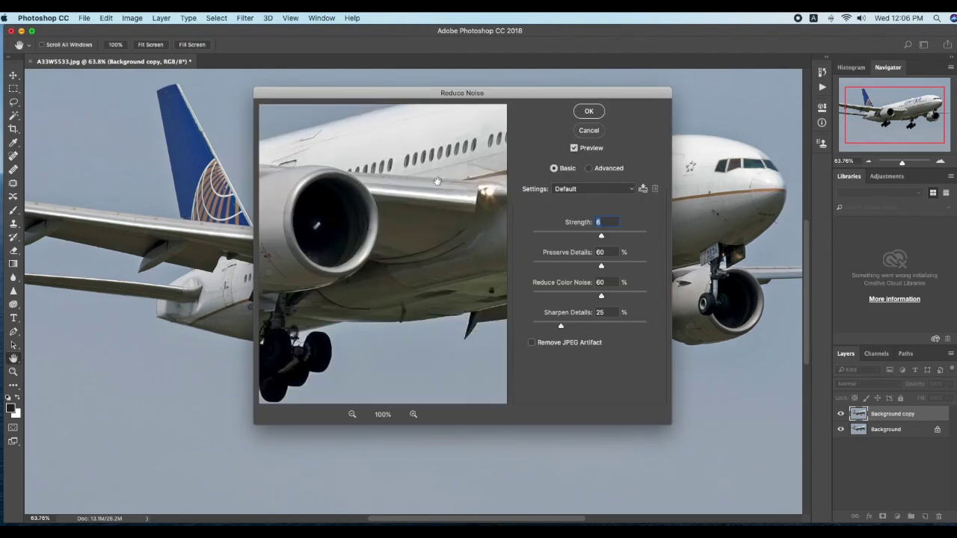
mouse_move(432, 193)
mouse_down()
mouse_move(417, 245)
mouse_move(400, 203)
mouse_move(331, 220)
mouse_up()
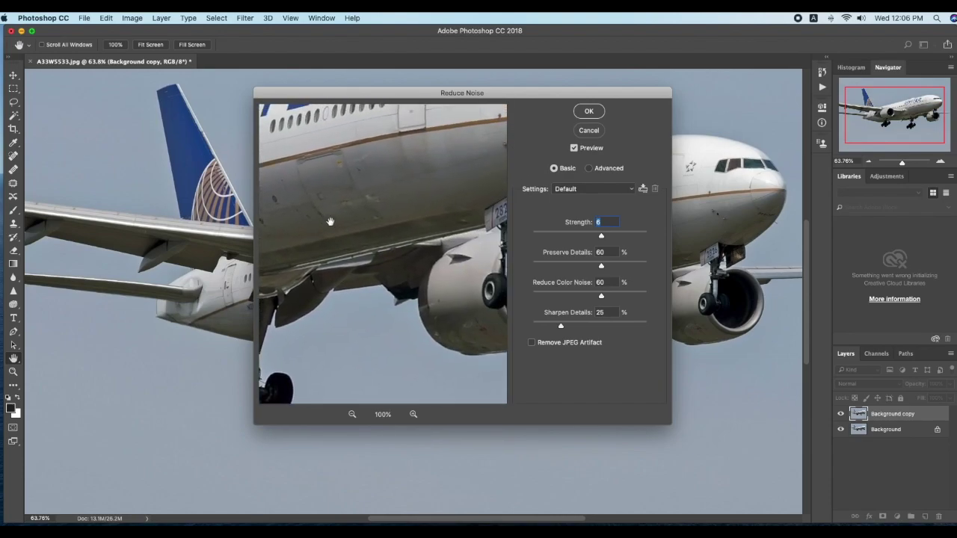
mouse_move(438, 212)
mouse_down()
mouse_move(347, 268)
mouse_move(406, 225)
mouse_move(434, 220)
mouse_up()
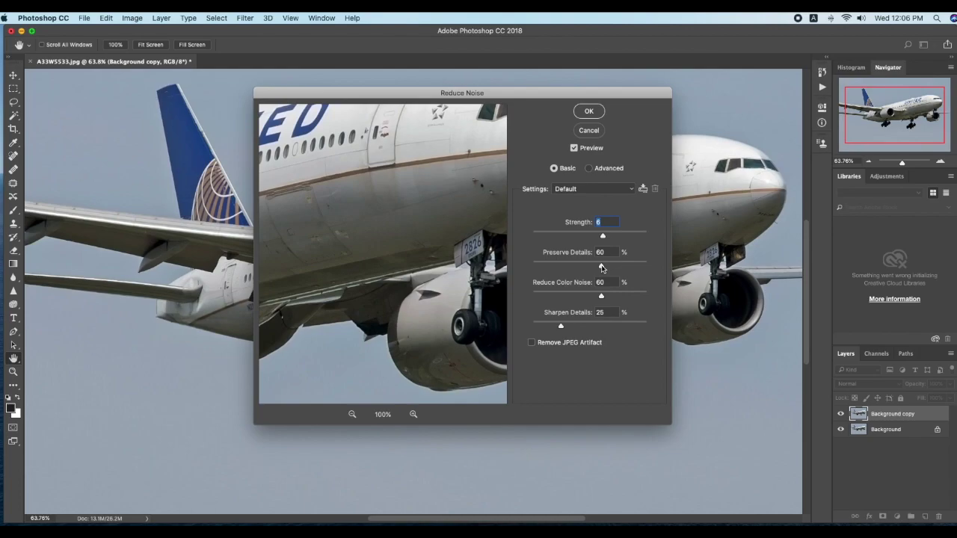
mouse_move(602, 267)
mouse_down()
mouse_move(542, 265)
mouse_move(606, 267)
mouse_up()
mouse_move(603, 297)
mouse_down()
mouse_move(548, 294)
mouse_move(600, 297)
mouse_up()
click(583, 112)
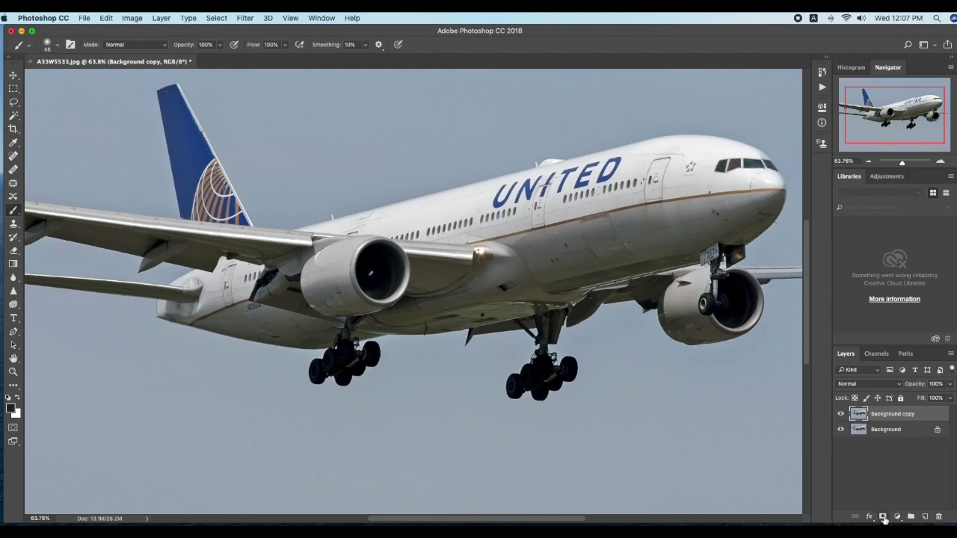
- Add a layer mask to Background copy and invert it to black with Cmd+I
click(883, 517)
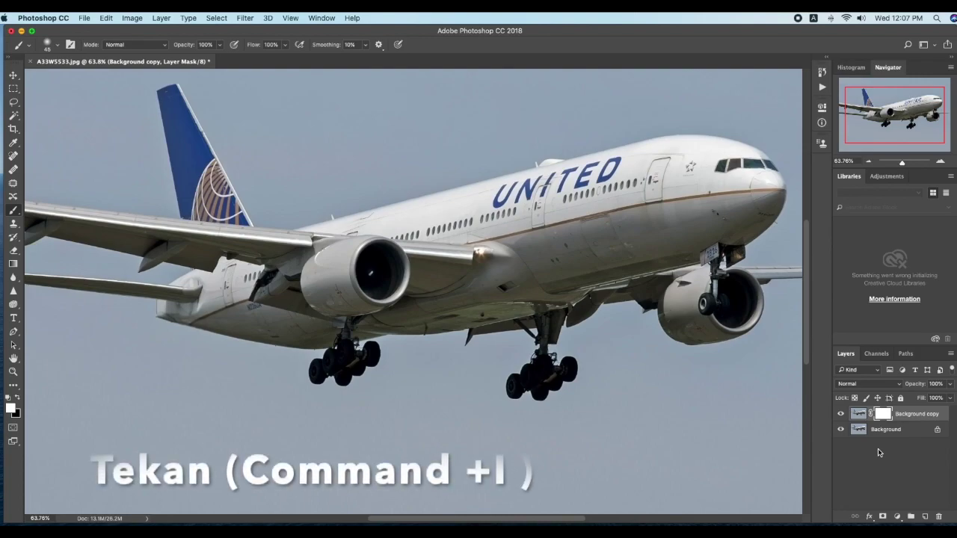
key(super+i)
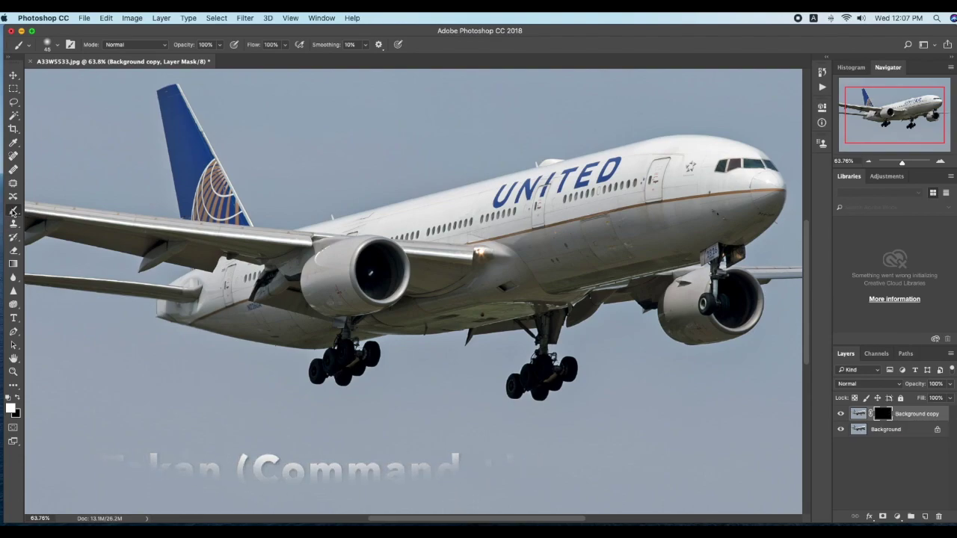
- Switch to a soft Brush and set its size to about 150 px
right_click(12, 212)
click(54, 209)
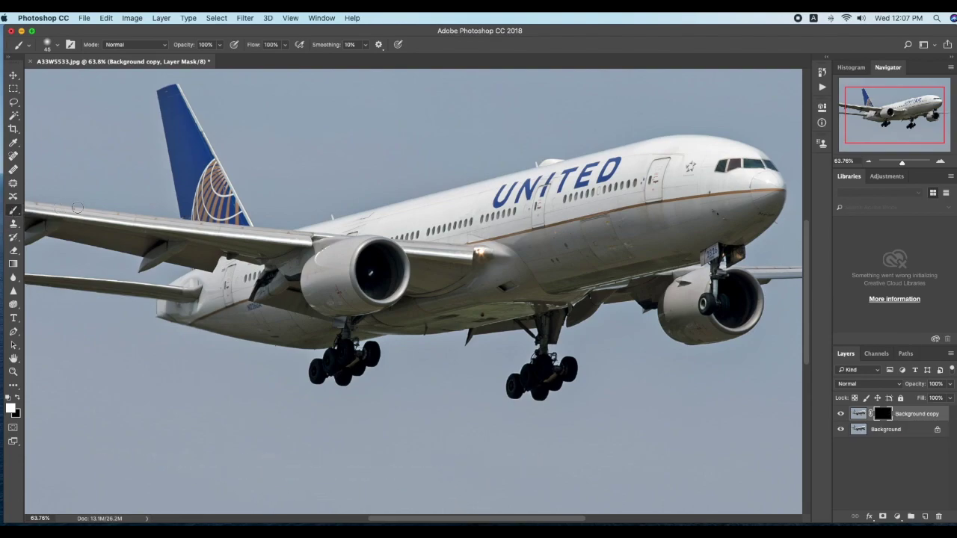
key(bracketright)
key(bracketright)
key(bracketright)
key(bracketright)
key(bracketright)
key(bracketright)
key(bracketright)
key(bracketright)
key(bracketleft)
key(bracketleft)
key(bracketright)
key(bracketright)
- Zoom to about 86% and paint the mask white beneath the near engine
drag(902, 163, 903, 162)
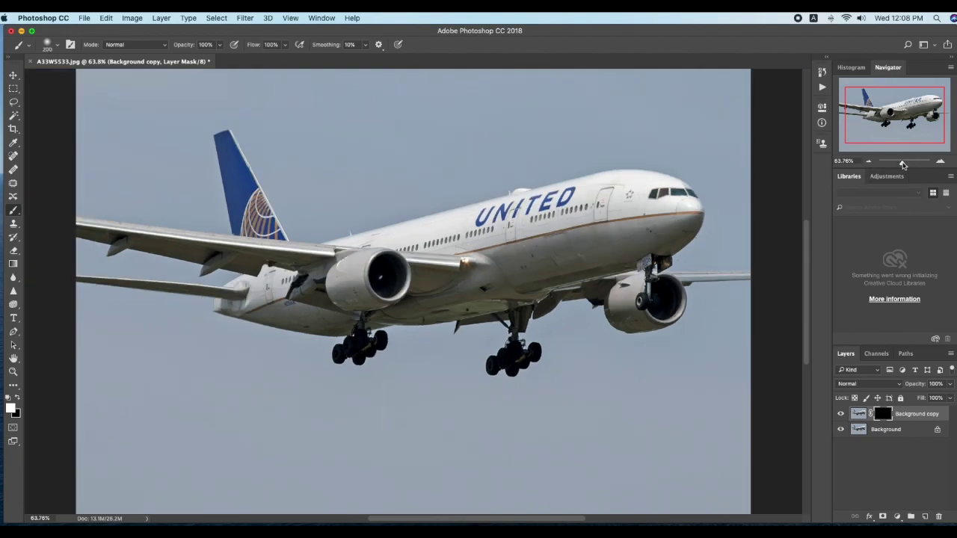
mouse_move(643, 246)
mouse_down()
mouse_move(458, 286)
mouse_move(445, 277)
mouse_move(479, 294)
mouse_move(515, 294)
mouse_up()
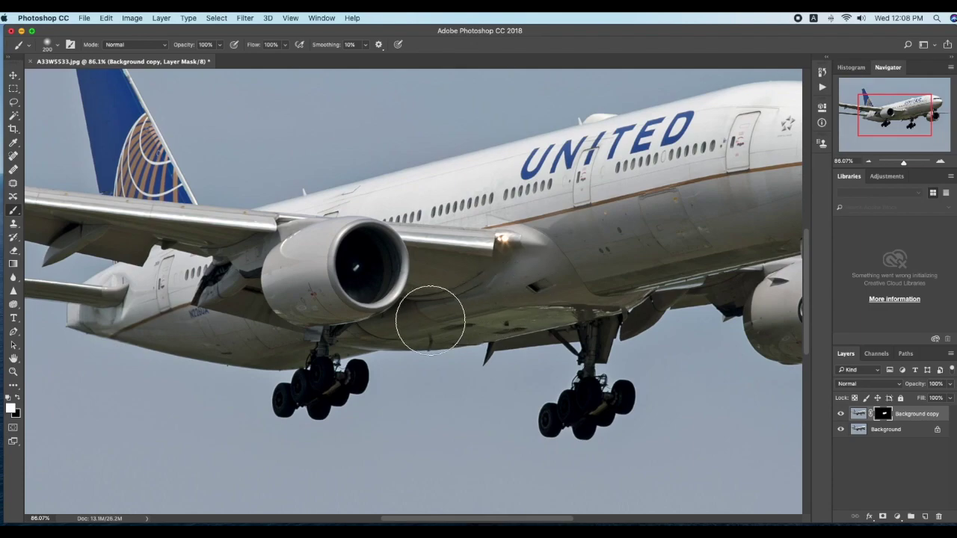
key(bracketleft)
key(bracketleft)
key(bracketleft)
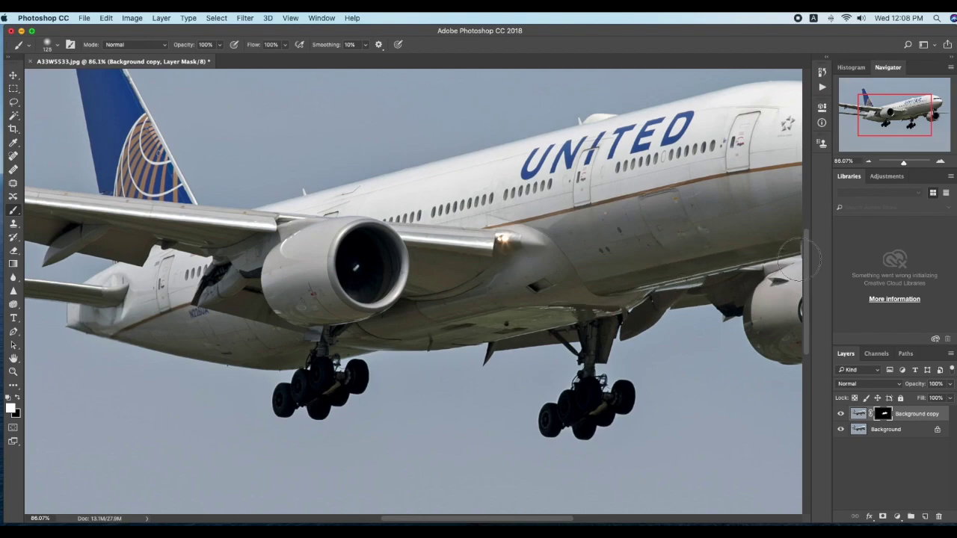
drag(902, 166, 904, 167)
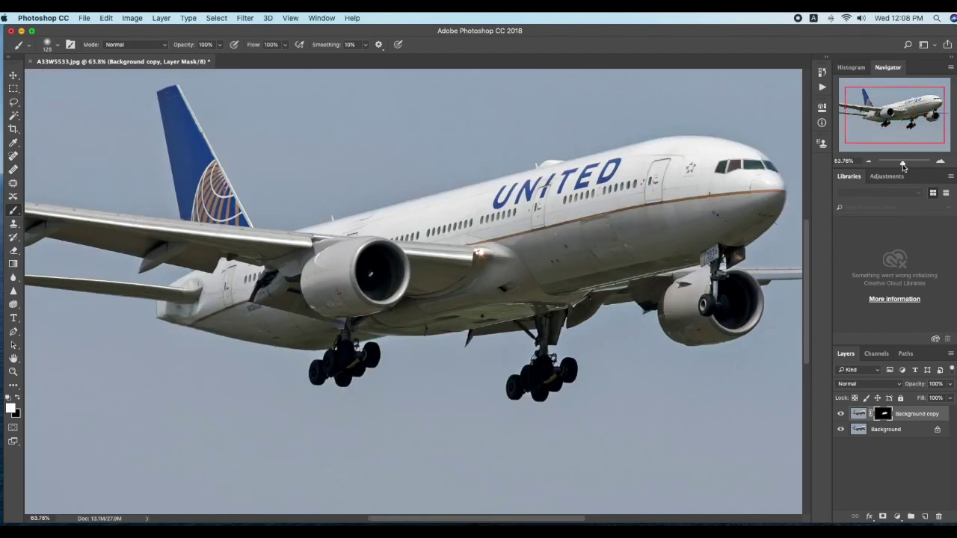
- Shrink the brush to 80 px and paint the mask white along the lower rear fuselage
drag(570, 522, 599, 521)
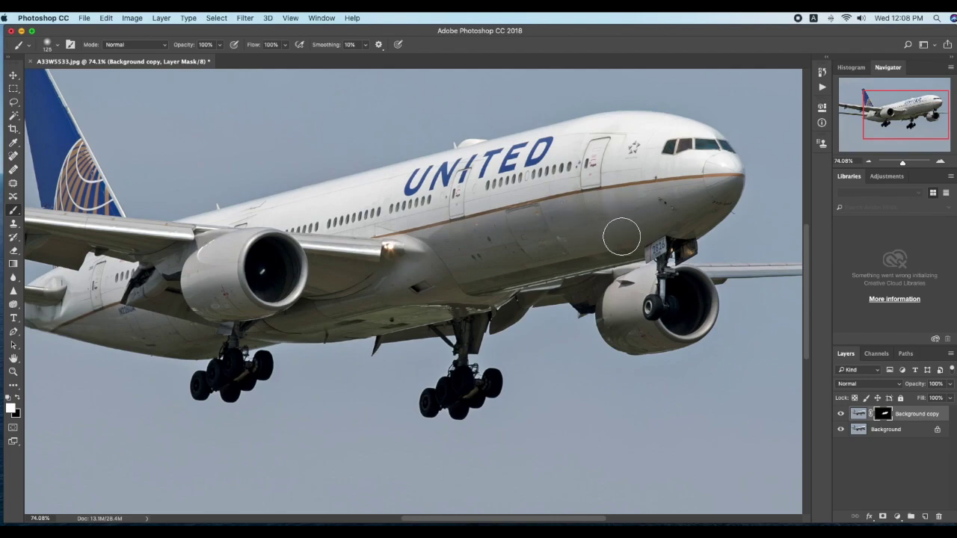
key(bracketleft)
key(bracketleft)
key(bracketleft)
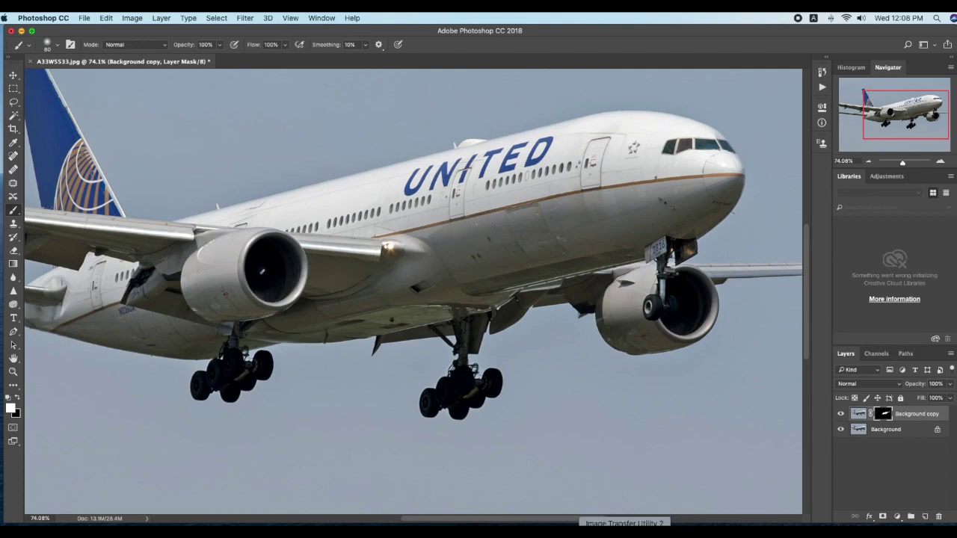
drag(511, 519, 459, 518)
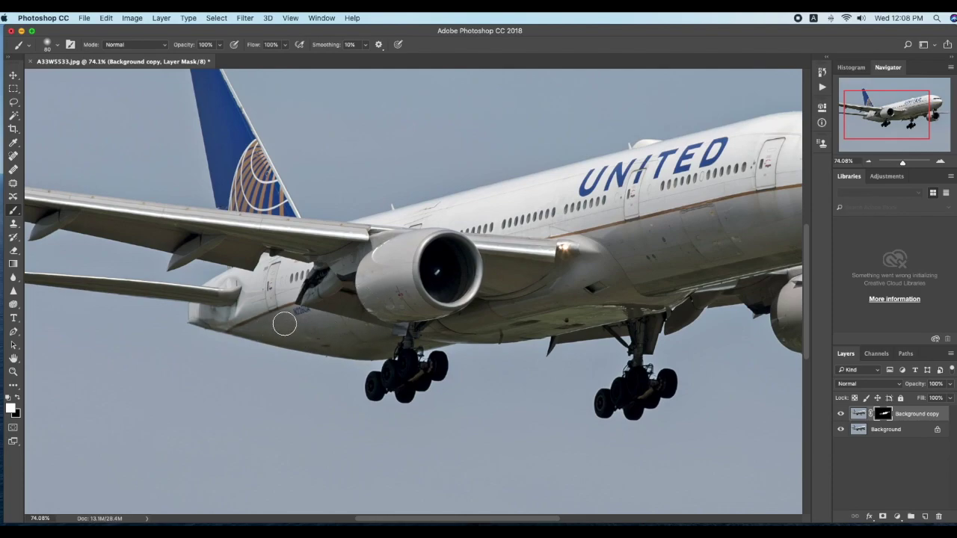
drag(550, 286, 604, 276)
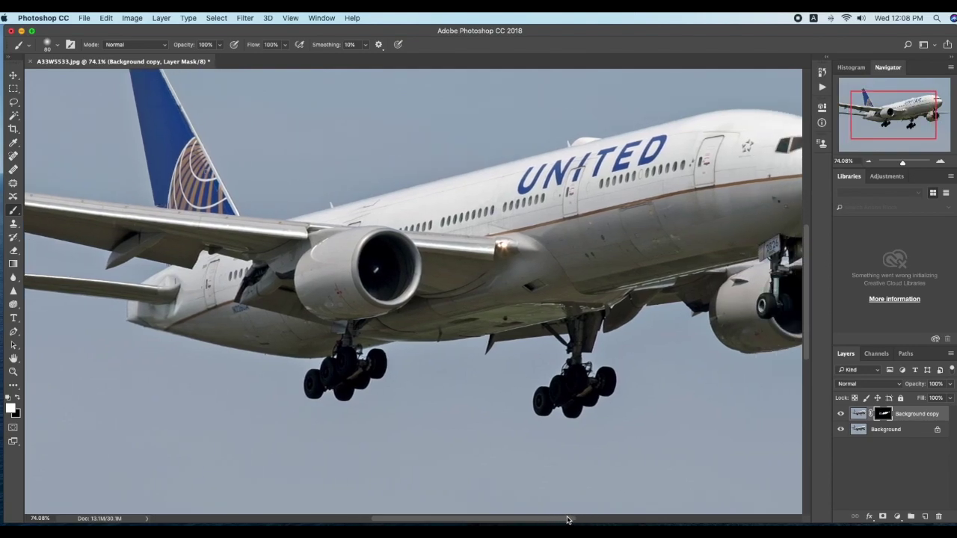
scroll(655, 281, right, 5)
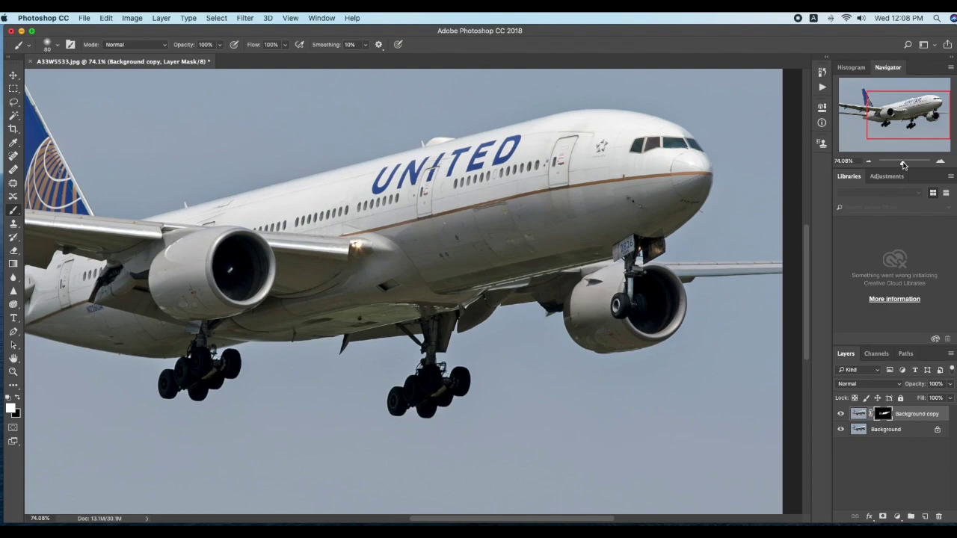
drag(903, 162, 902, 162)
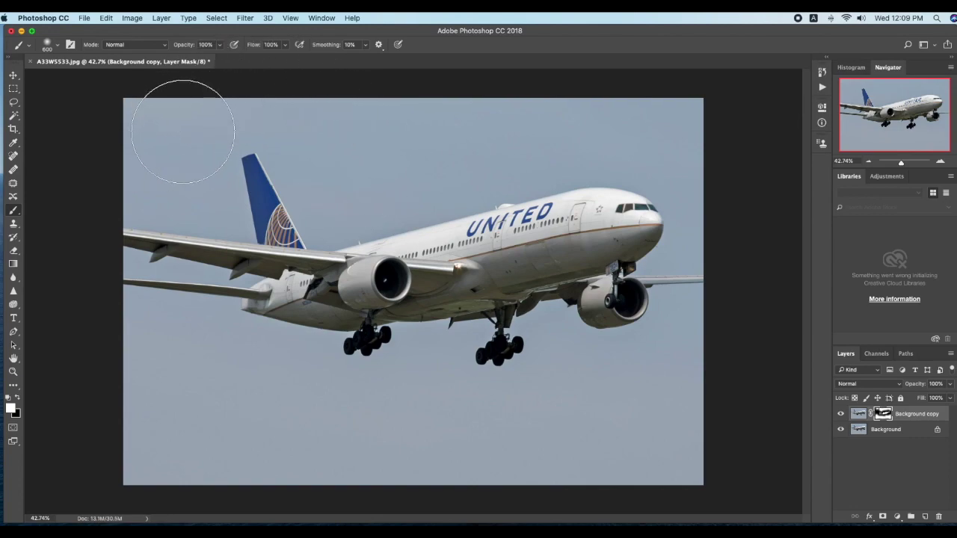
- Halve the brush size to 300 px for painting the sky
key(bracketleft)
key(bracketleft)
key(bracketleft)
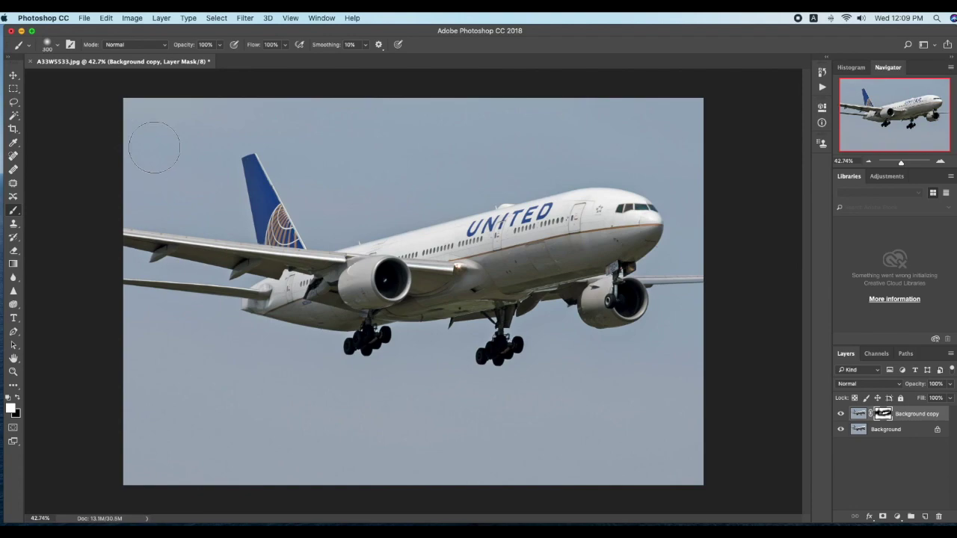